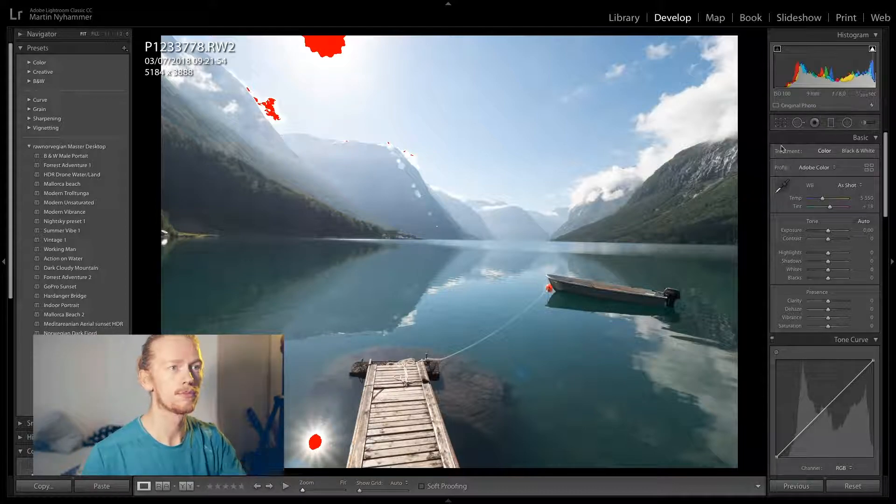
Crop the photo slightly tighter to 5096 x 3822, keeping the original aspect ratio
left_click(781, 123)
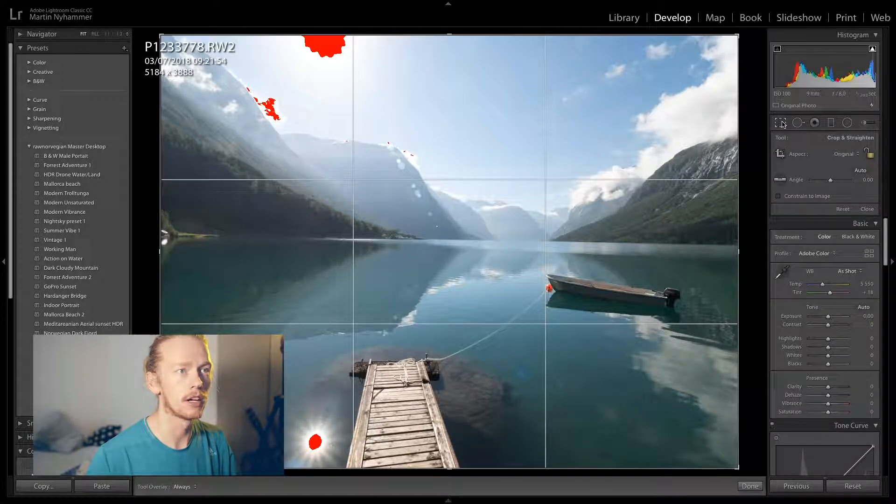
left_click_drag(738, 470, 746, 472)
left_click(750, 485)
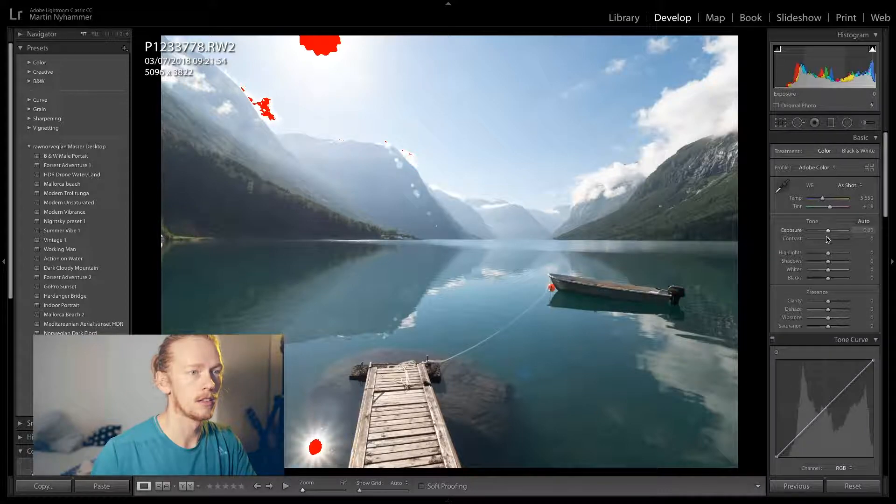
Lower the photo's Highlights to -94 and lift its Shadows to +9
left_click_drag(828, 253, 809, 258)
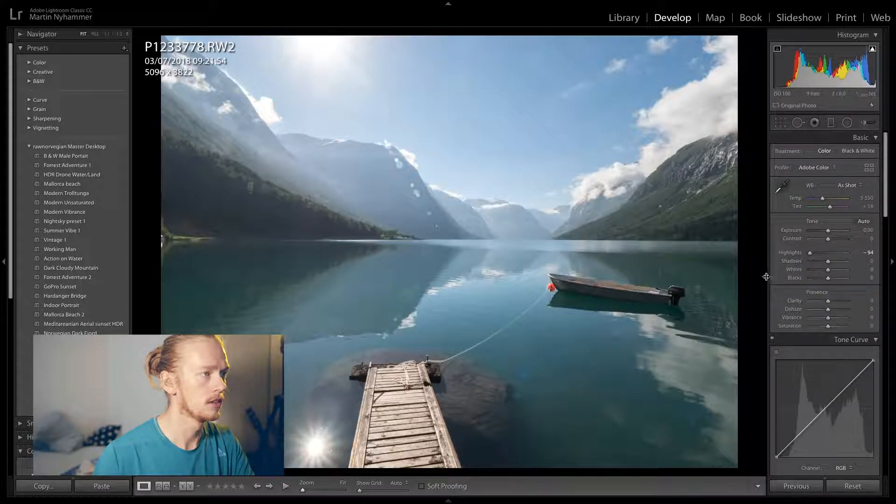
left_click_drag(828, 261, 829, 265)
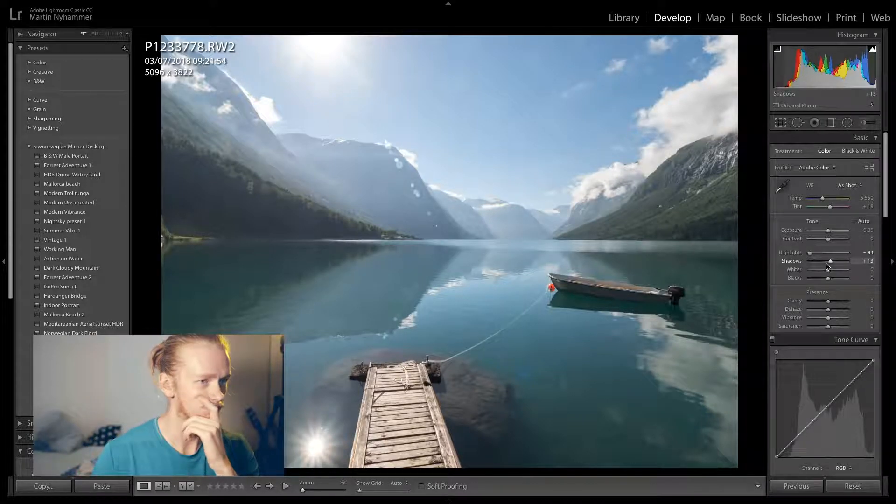
left_click_drag(834, 264, 835, 264)
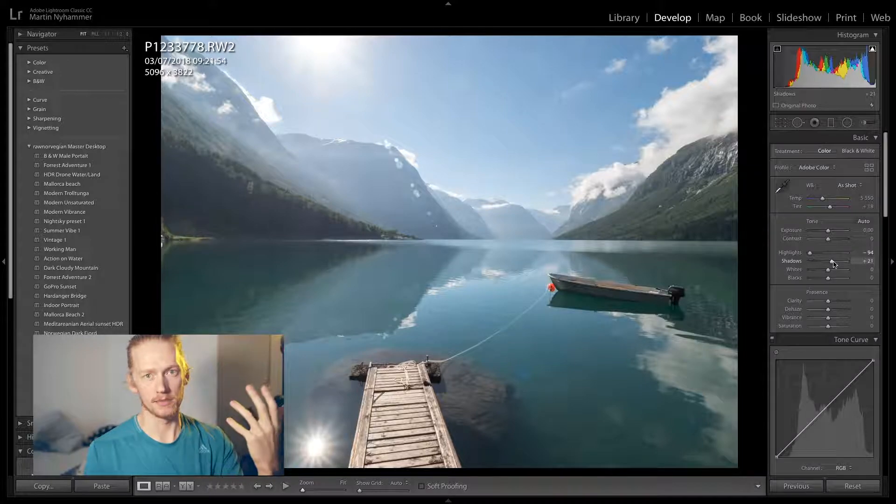
mouse_move(835, 265)
left_mouse_down()
mouse_move(848, 263)
mouse_move(833, 273)
left_mouse_up()
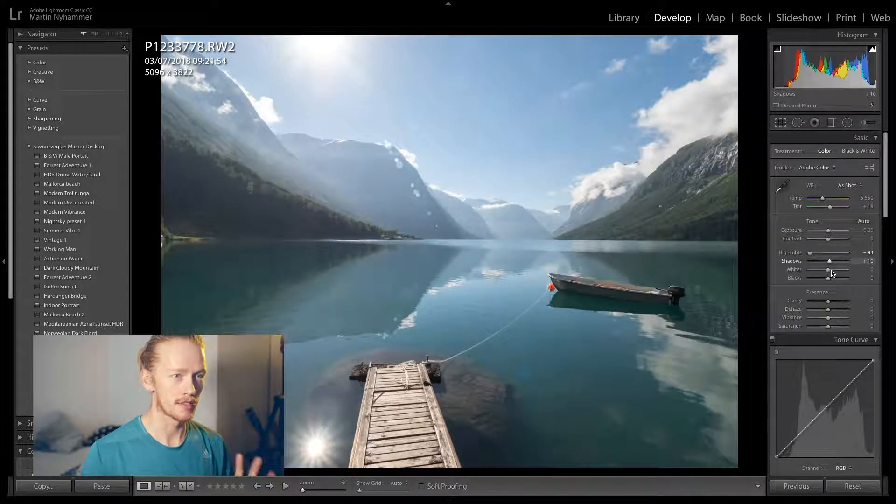
left_click_drag(830, 271, 830, 264)
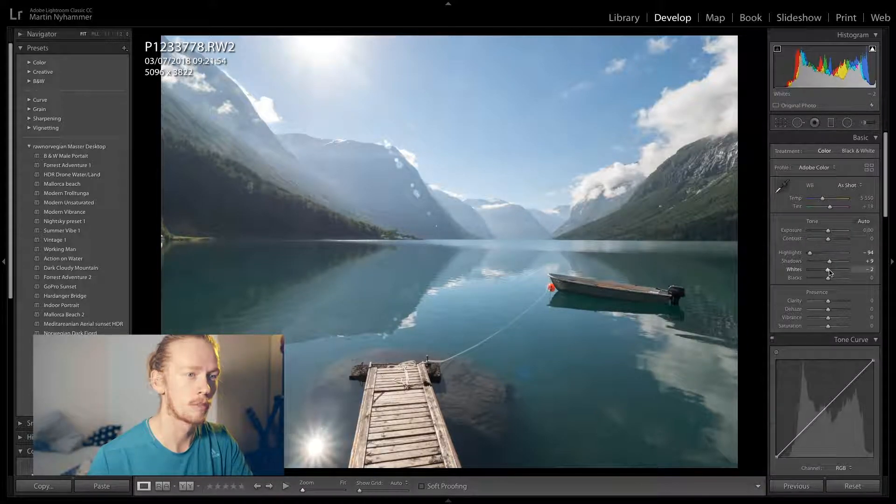
Set Whites to +6 and Blacks to -17, with Clarity +10, Dehaze +15 and Vibrance +47
left_click_drag(828, 272, 829, 272)
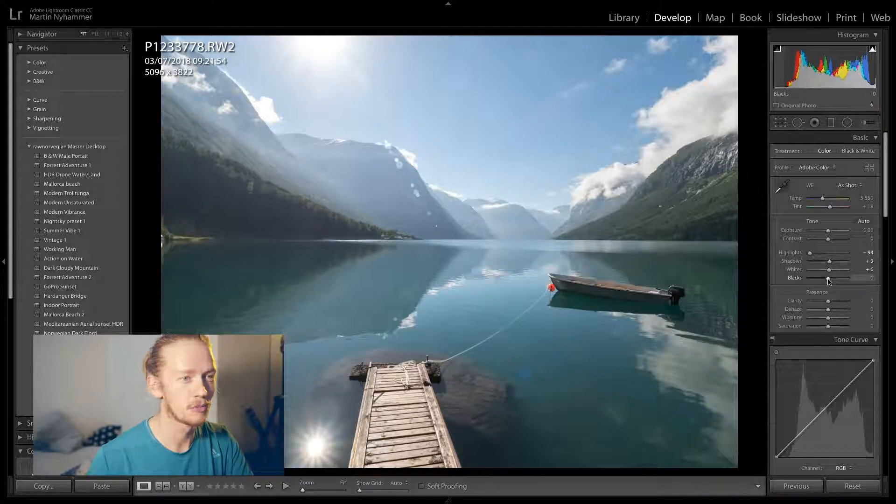
left_click_drag(827, 281, 825, 283)
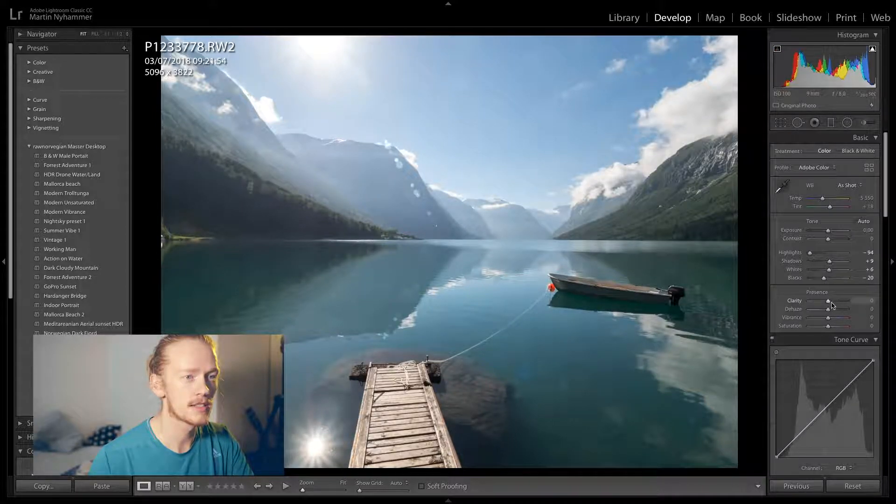
left_click_drag(824, 280, 823, 280)
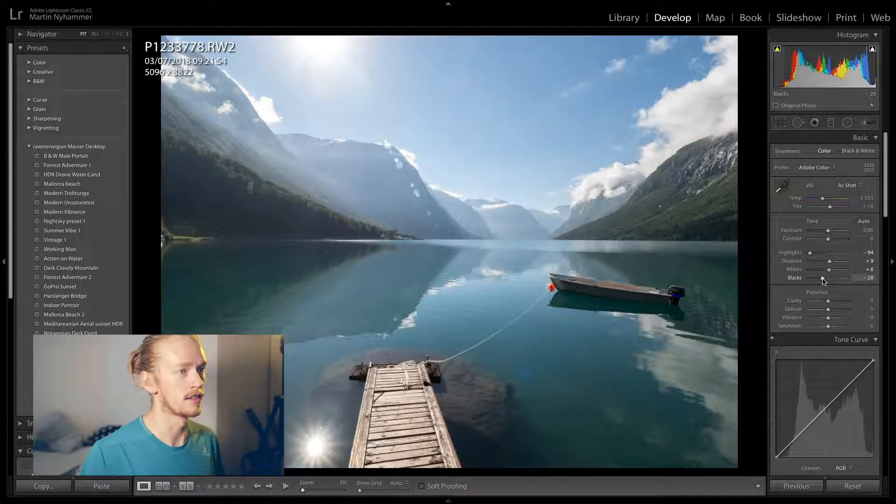
left_click_drag(824, 280, 831, 309)
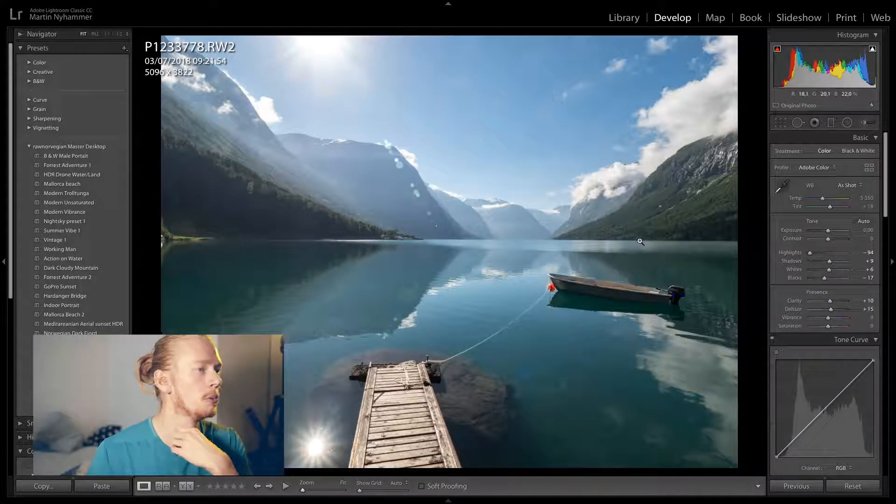
left_click_drag(832, 320, 838, 320)
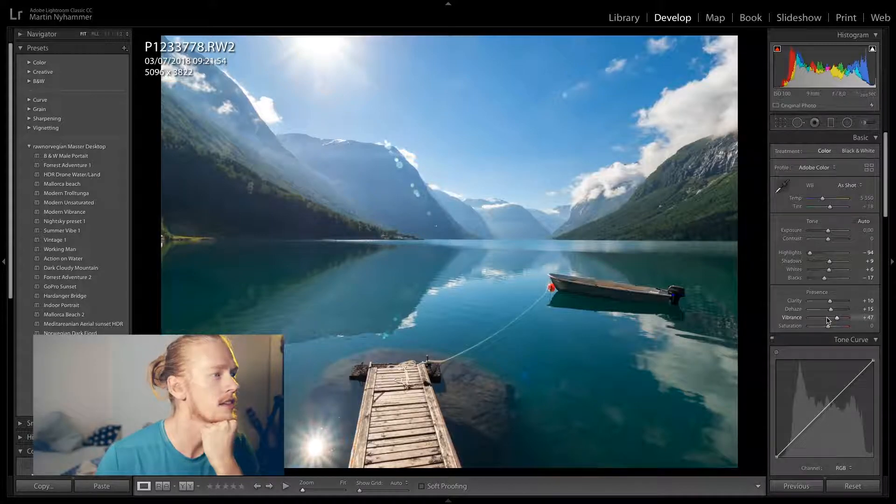
Shape a gentle S-curve with two points on the RGB tone curve, and raise Shadows to +89
scroll(809, 352, "down", 3)
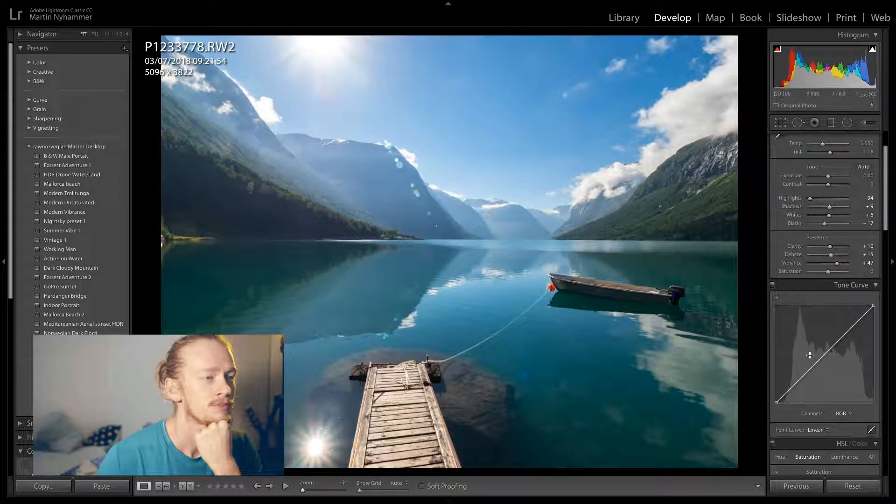
left_click_drag(812, 368, 830, 348)
left_click(831, 351)
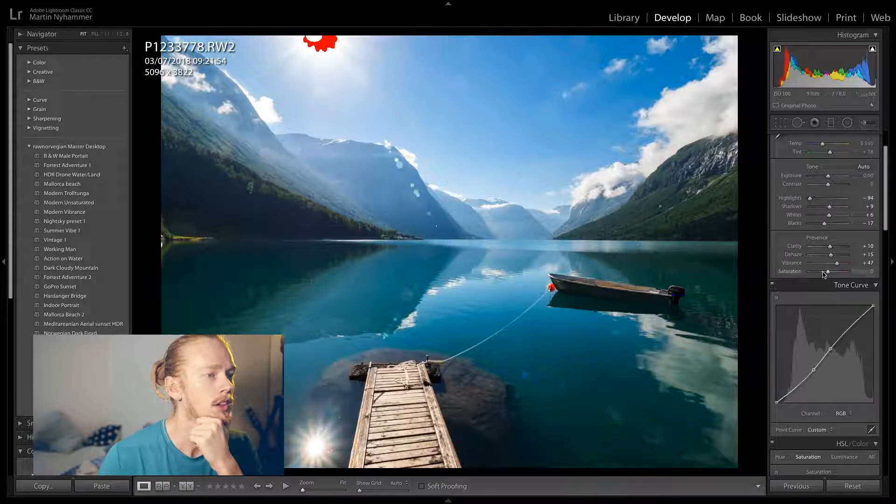
scroll(826, 280, "up", 4)
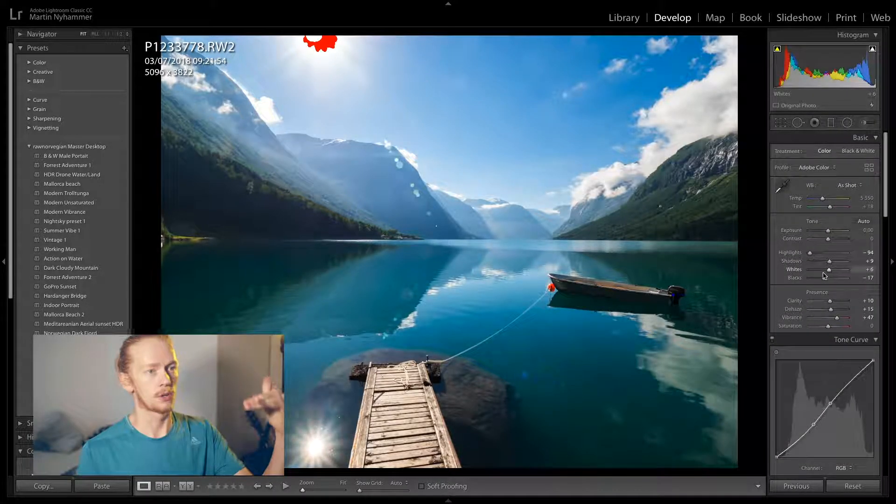
left_click_drag(830, 264, 845, 266)
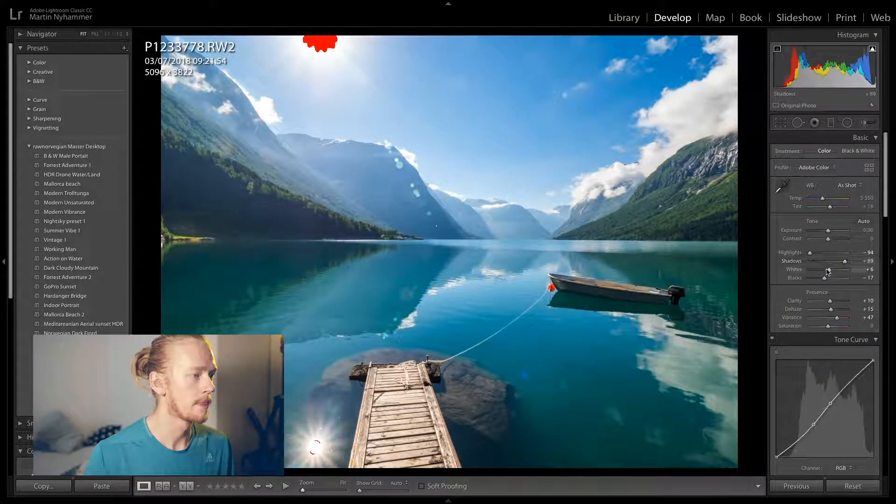
Shift the sky's hue with the HSL targeted adjustment, bringing Blue to -20 and Aqua to -2
scroll(827, 289, "down", 5)
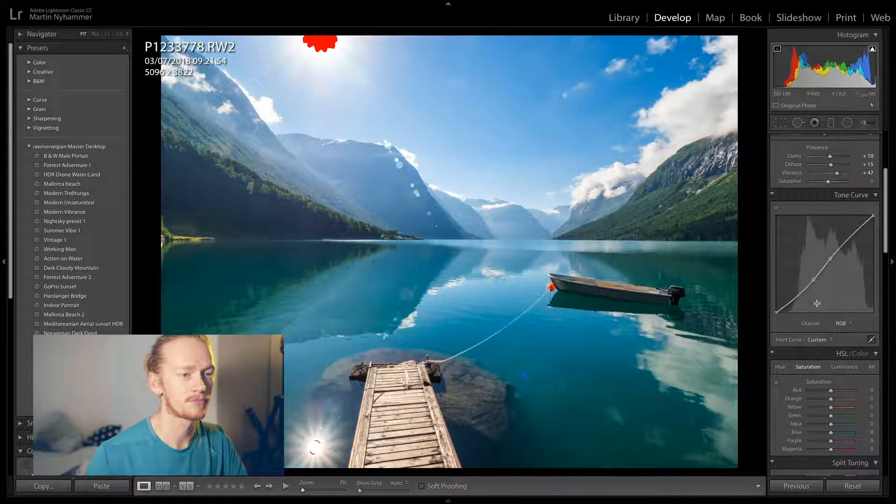
scroll(819, 322, "down", 1)
left_click(781, 302)
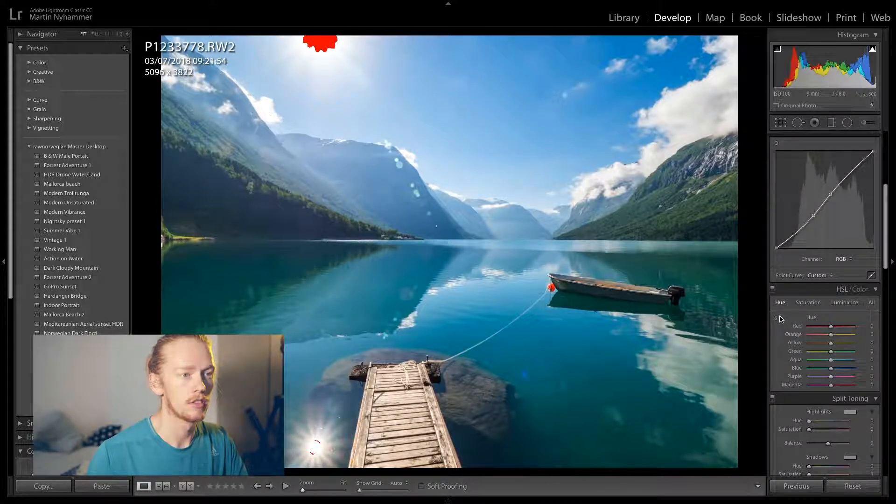
left_click(776, 318)
left_click_drag(519, 130, 519, 149)
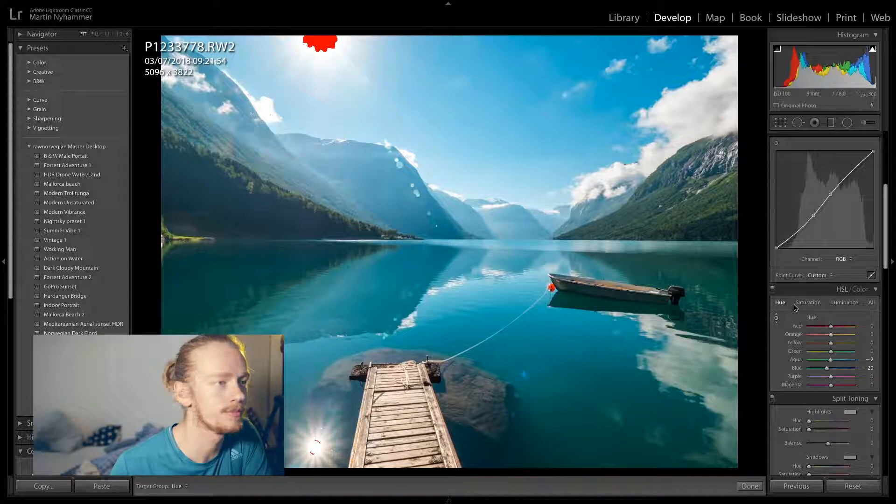
Set the Sharpening amount to 58 and enable Remove Chromatic Aberration
scroll(801, 309, "down", 1)
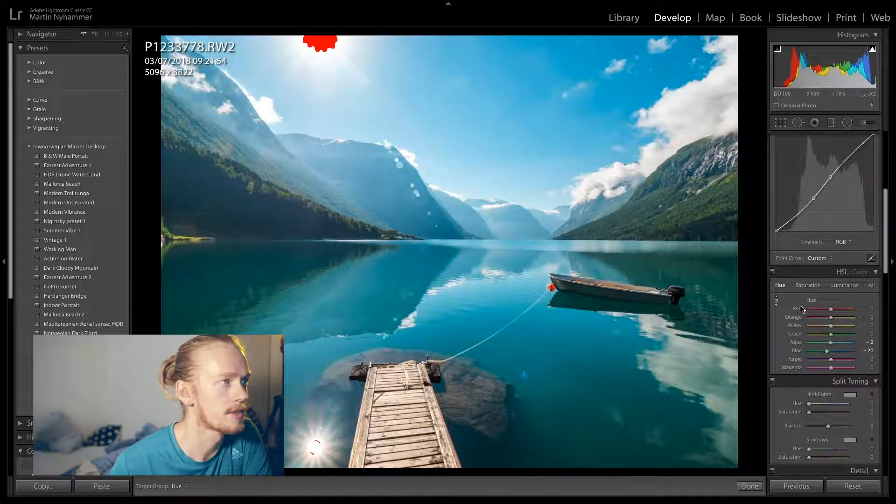
scroll(801, 308, "down", 3)
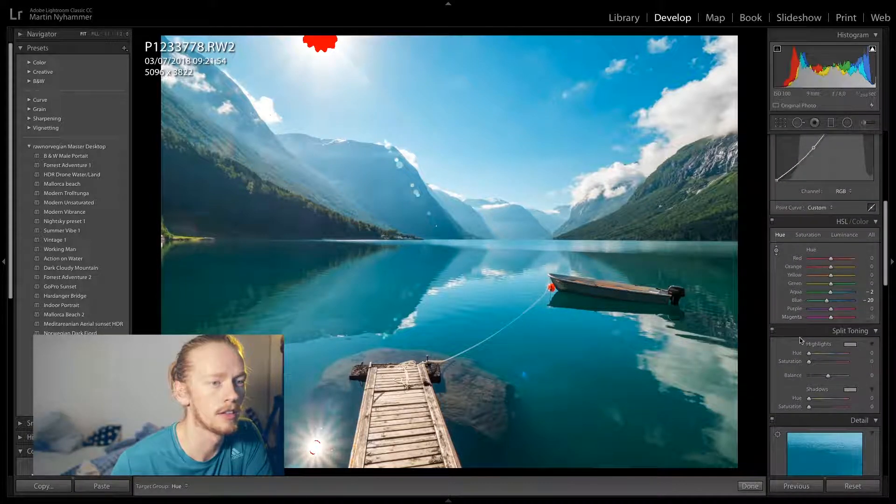
scroll(801, 336, "down", 3)
scroll(801, 336, "down", 5)
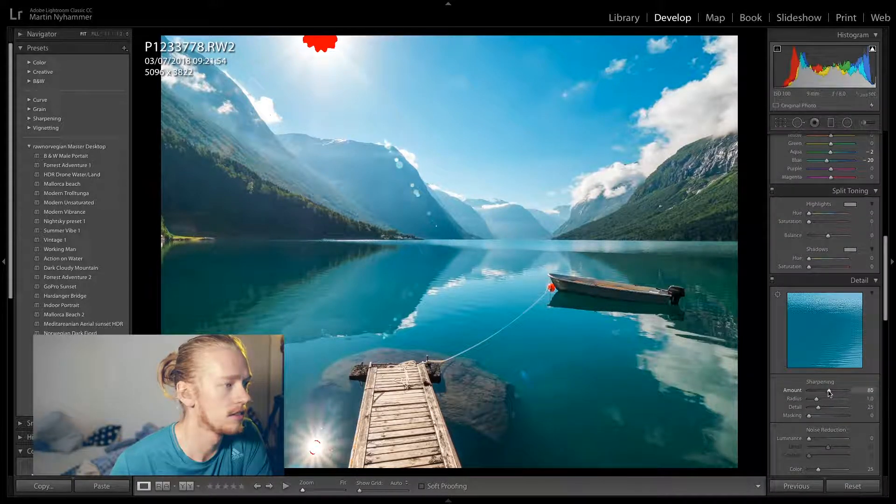
scroll(824, 388, "down", 4)
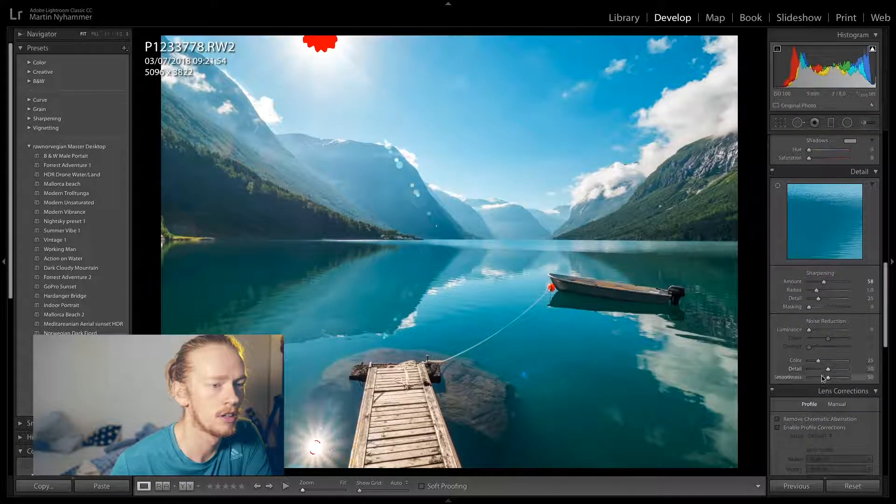
left_click(786, 420)
scroll(801, 343, "down", 8)
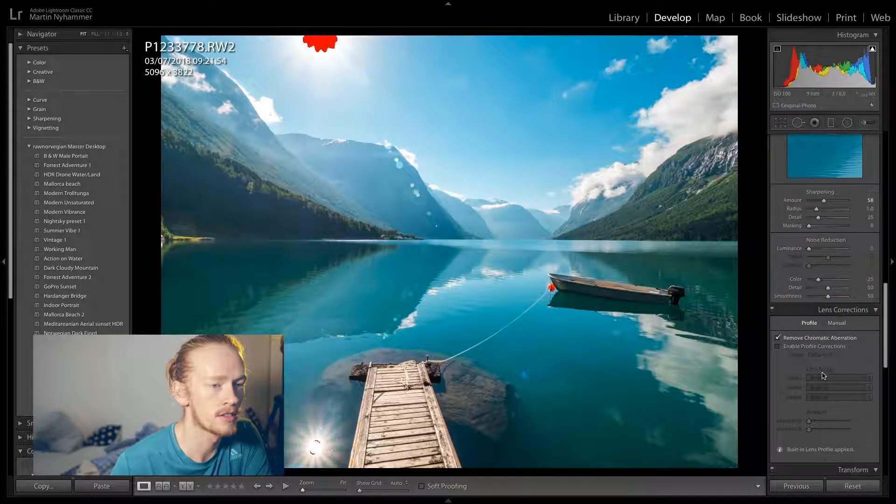
scroll(800, 343, "down", 7)
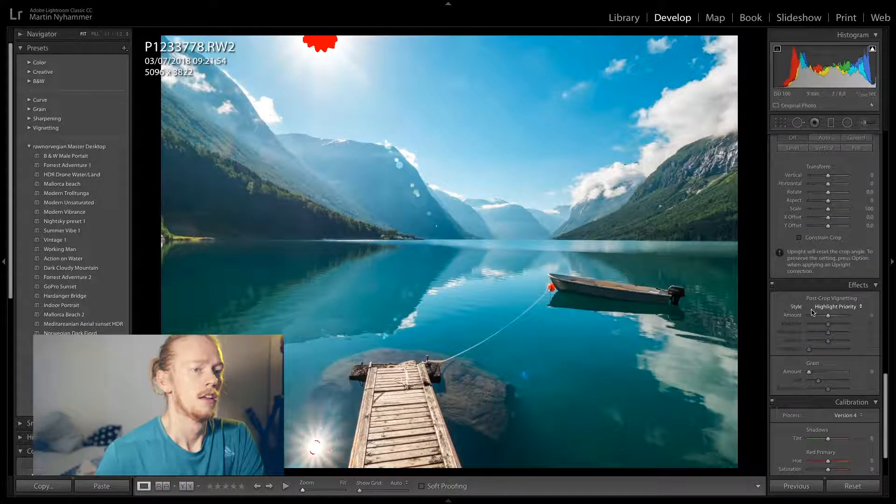
scroll(826, 308, "up", 4)
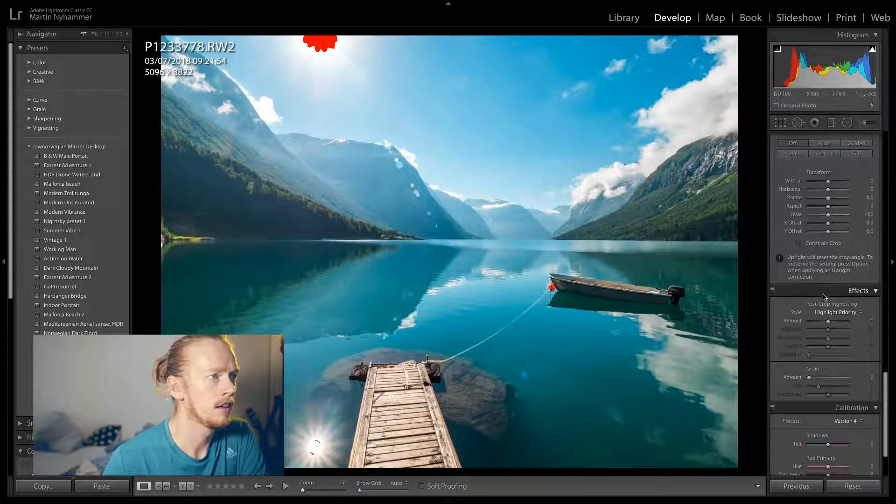
scroll(824, 285, "up", 4)
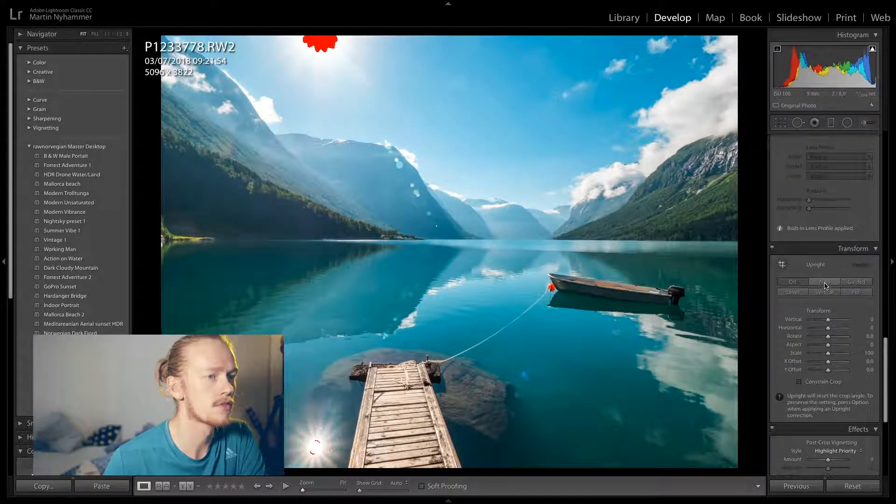
scroll(825, 286, "up", 5)
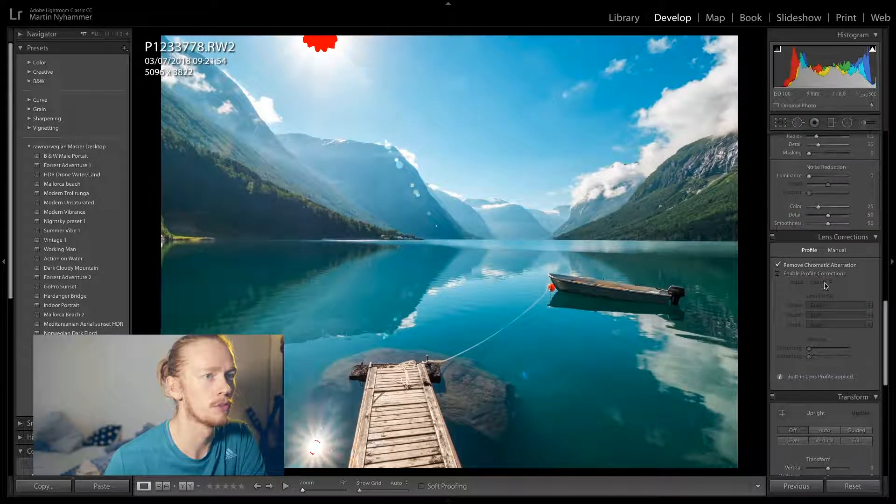
scroll(825, 285, "up", 8)
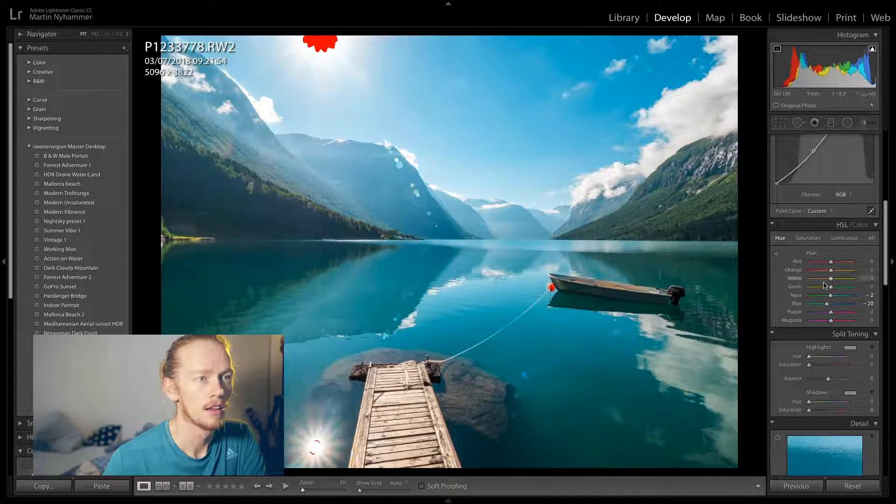
scroll(824, 285, "up", 8)
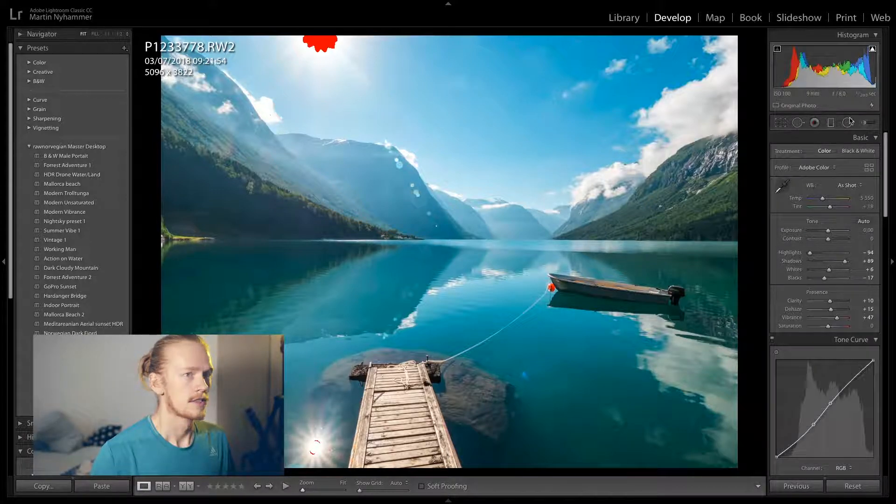
Set up an Adjustment Brush with Temp, Exposure, Clarity and Saturation reset to 0, Dehaze at 15 and brush size 7.0
left_click(864, 122)
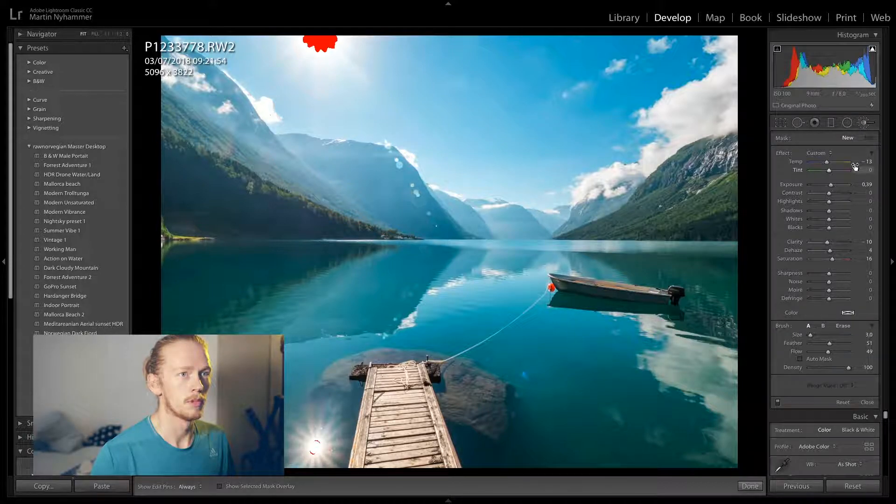
double_click(826, 162)
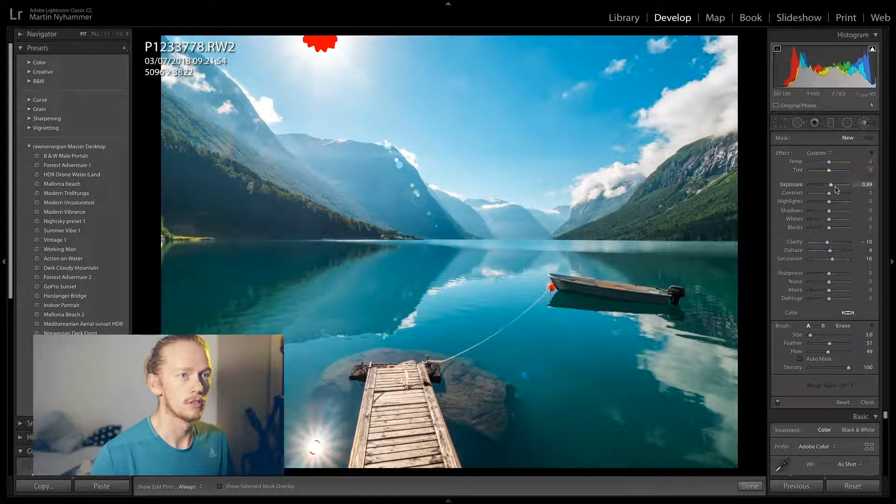
double_click(829, 186)
double_click(828, 242)
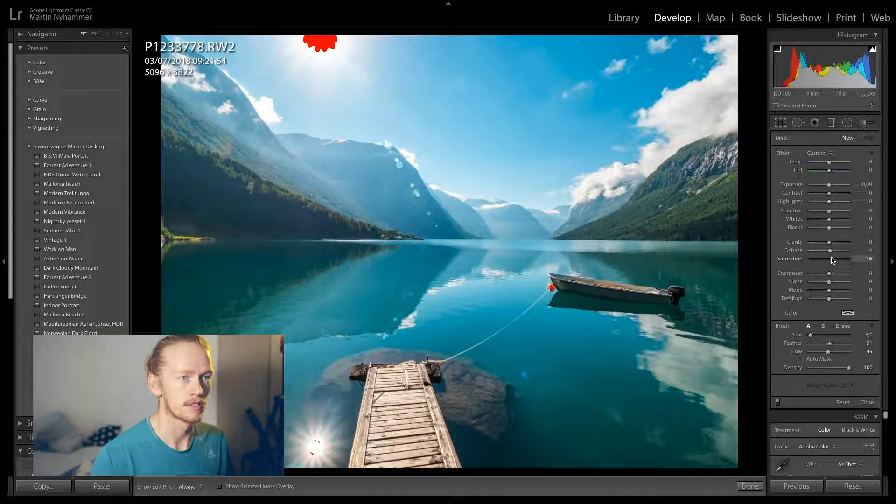
double_click(831, 258)
double_click(830, 251)
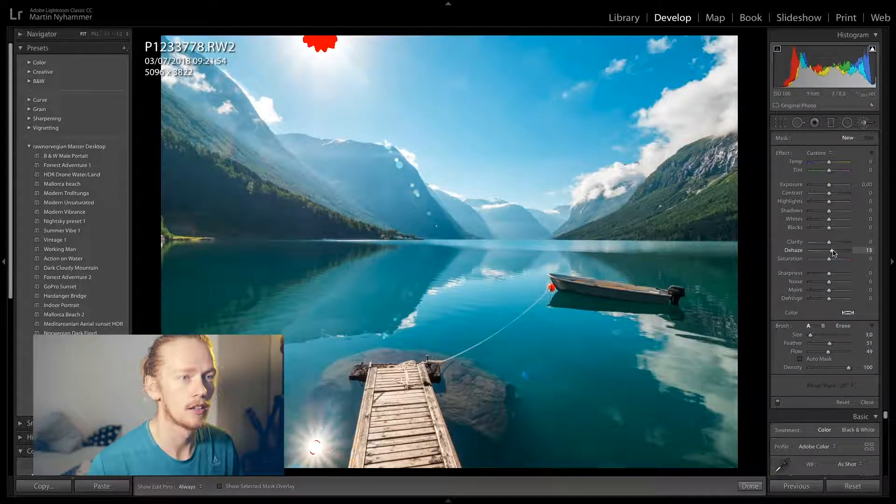
scroll(283, 229, "up", 9)
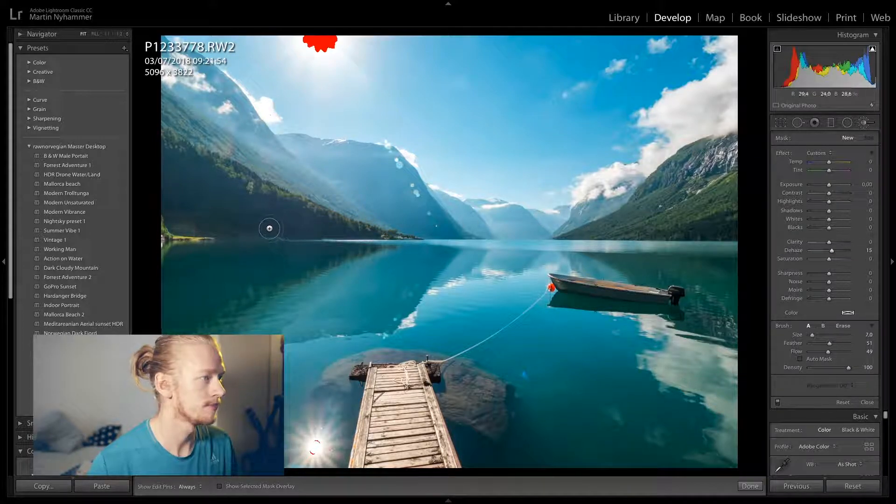
Paint the adjustment brush over the dark forested hillside on the left shore, reducing the brush size to 5.0
key("h")
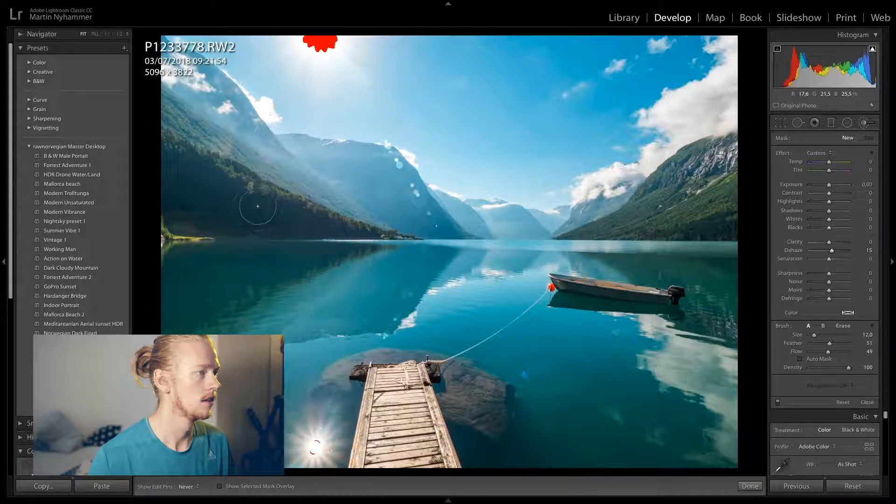
scroll(280, 213, "down", 2)
mouse_move(213, 210)
left_mouse_down()
mouse_move(346, 229)
mouse_move(323, 227)
mouse_move(384, 234)
mouse_move(264, 215)
left_mouse_up()
scroll(323, 226, "down", 2)
key("h")
Tune the forest hillside brush adjustment to Dehaze 34, Shadows 52, Clarity 12, Exposure 0.14 and Saturation 60, and finish it
left_click_drag(825, 253, 836, 255)
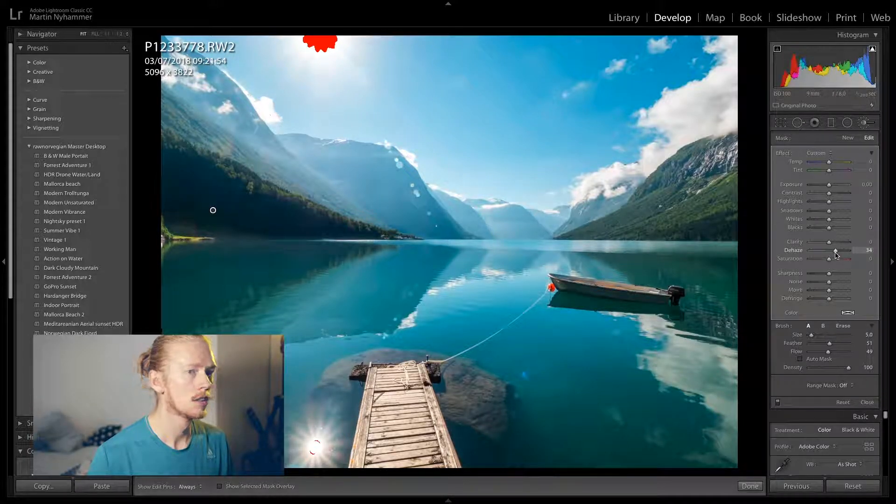
left_click_drag(837, 216, 838, 243)
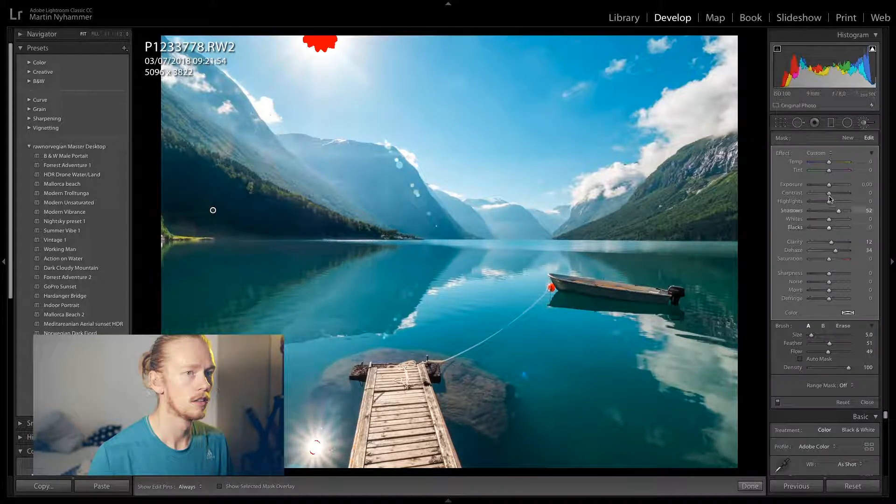
left_click_drag(829, 184, 830, 187)
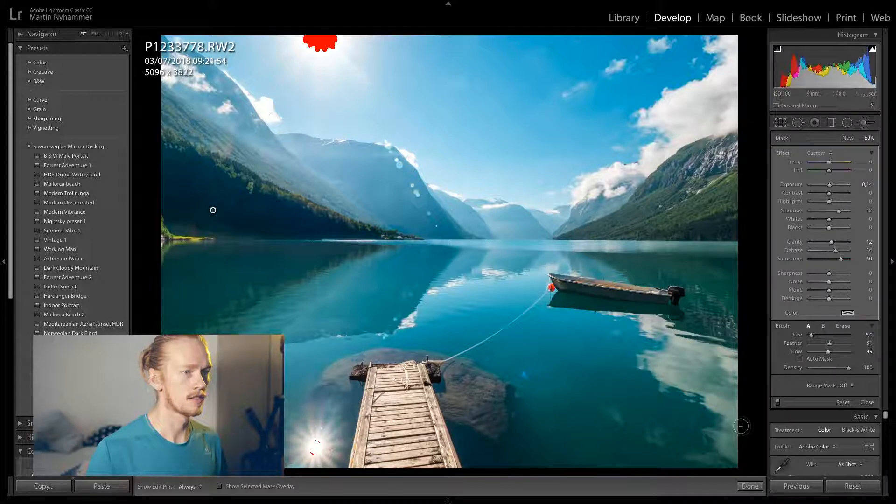
left_click(750, 486)
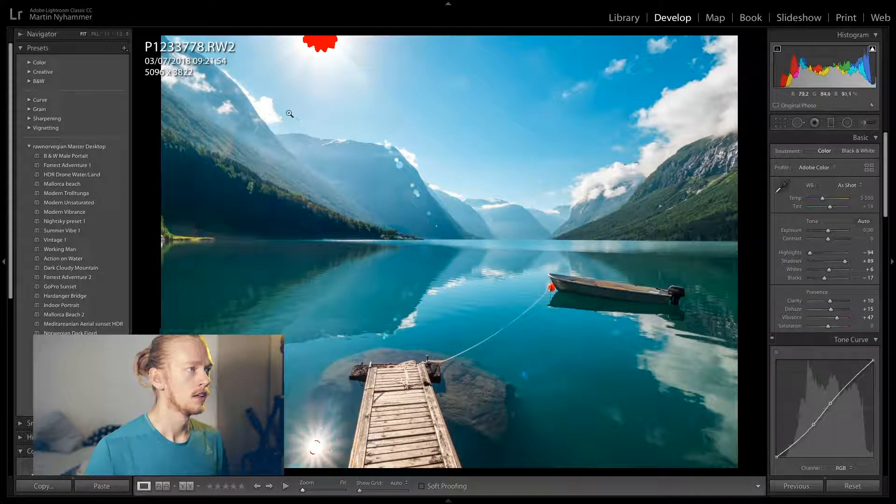
Heal the lens flare spots running down the central mountain using Spot Removal at size 76
left_click(390, 306)
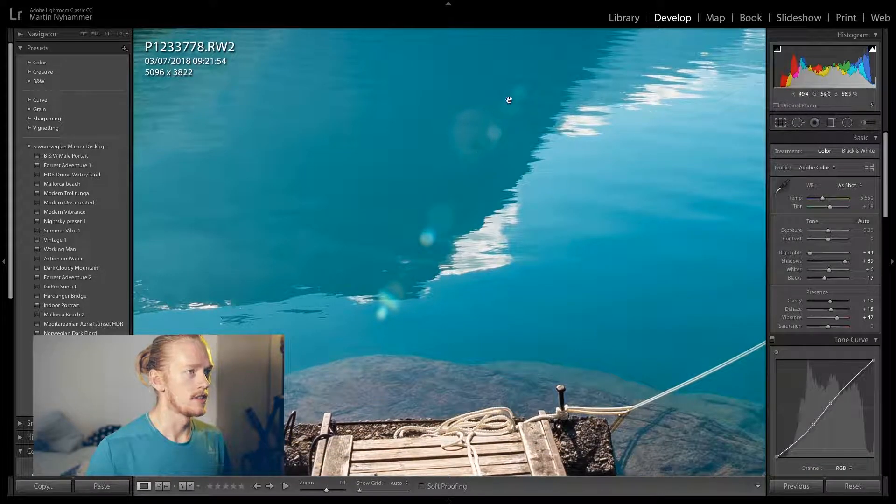
left_click(444, 152)
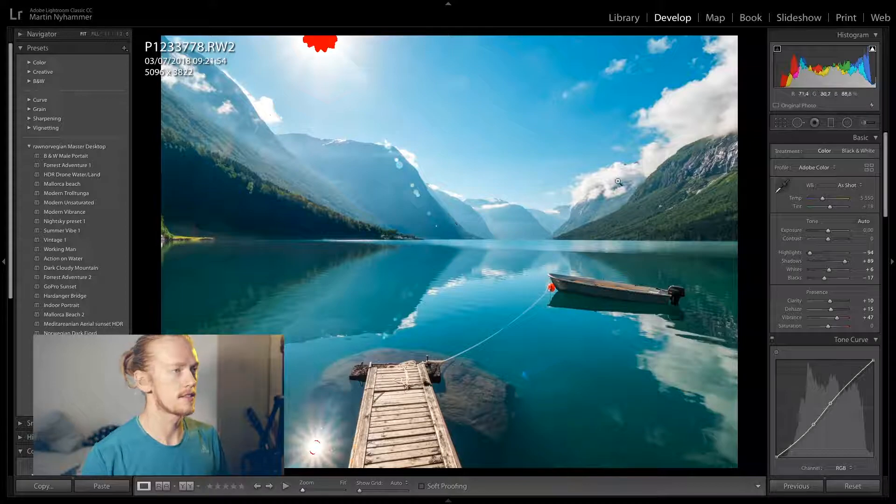
left_click(798, 123)
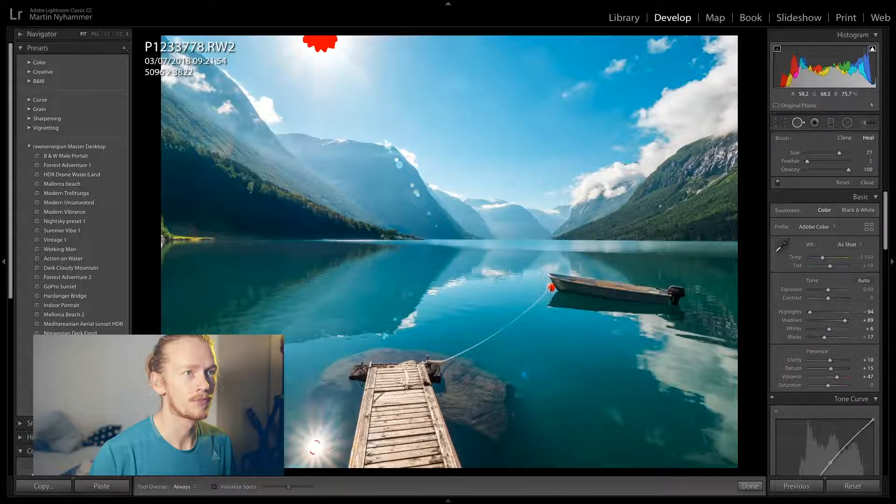
scroll(429, 222, "down", 1)
left_click(439, 229)
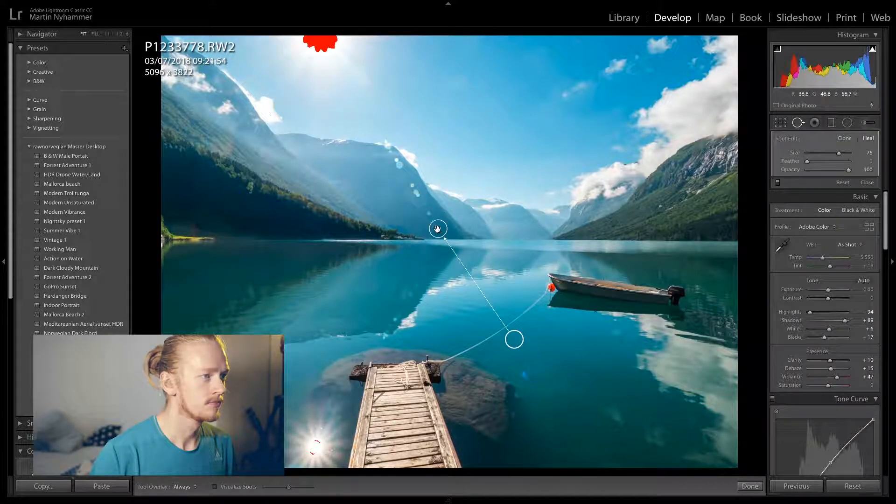
left_click(427, 216)
left_click(421, 201)
left_click(413, 189)
left_click(394, 164)
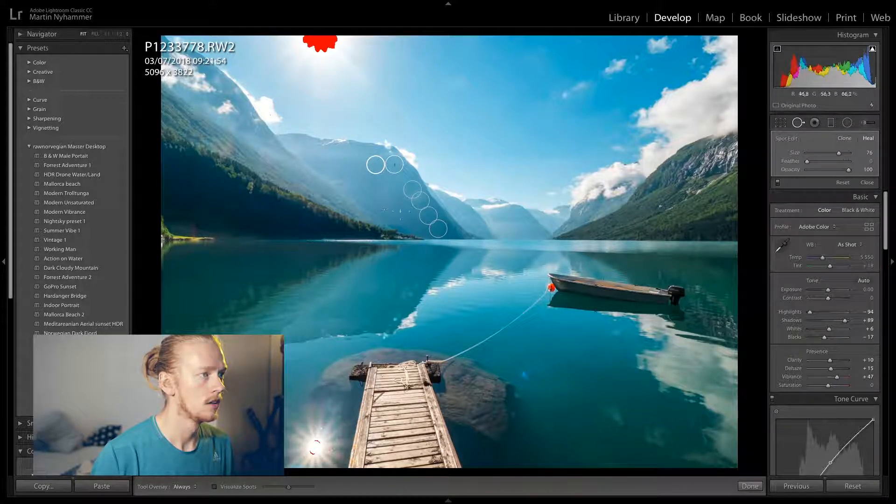
Heal the flare spots on the water below the central mountain, adjusting the first spot's source and position, and finish spot removal
left_click(431, 253)
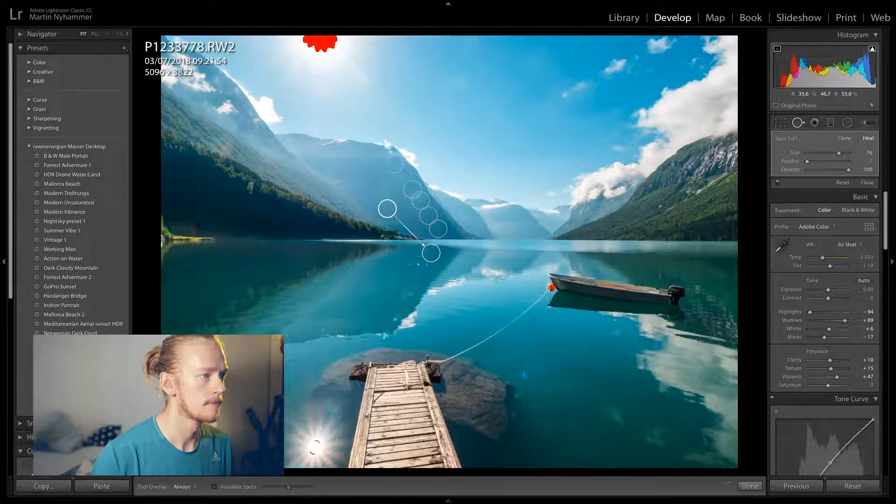
left_click_drag(387, 206, 393, 204)
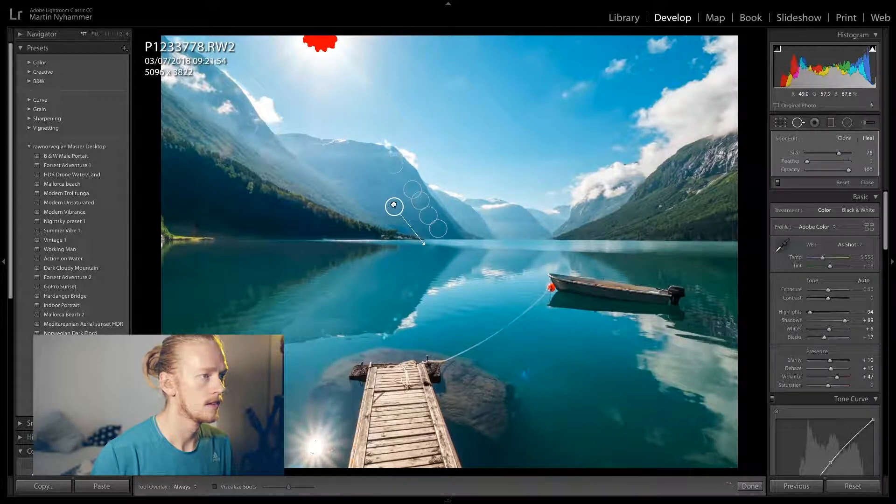
left_click_drag(434, 260, 430, 261)
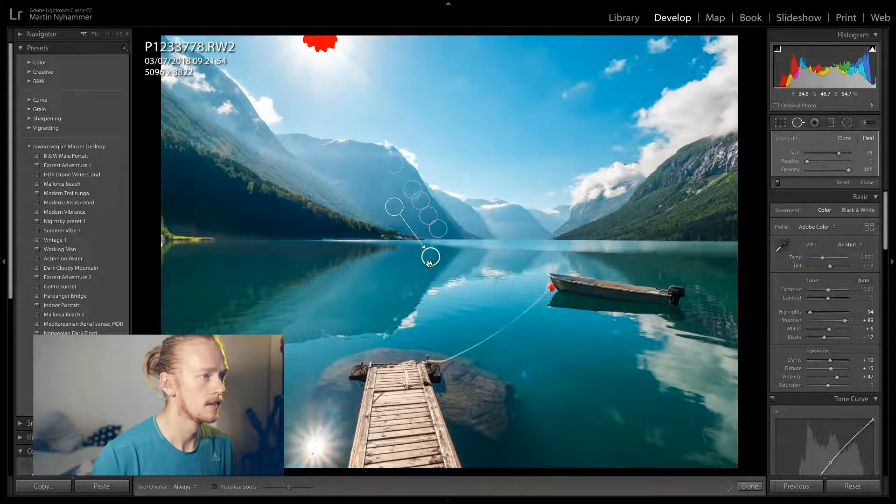
left_click(411, 285)
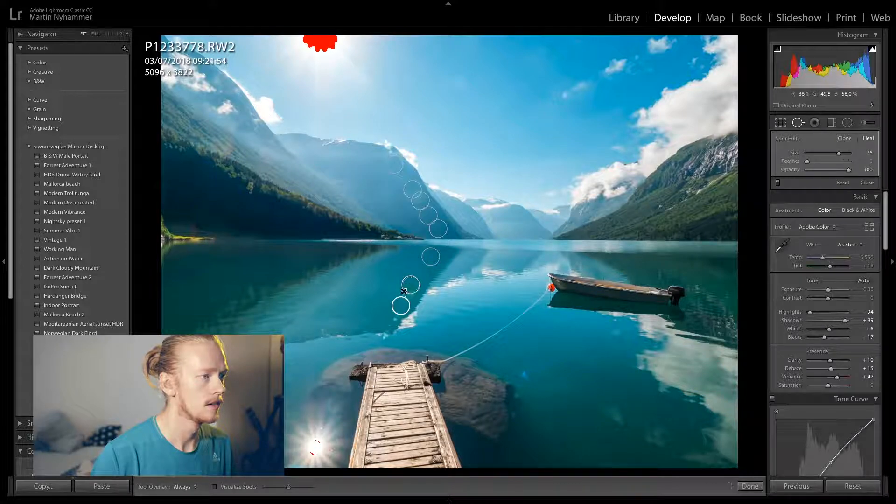
left_click(408, 296)
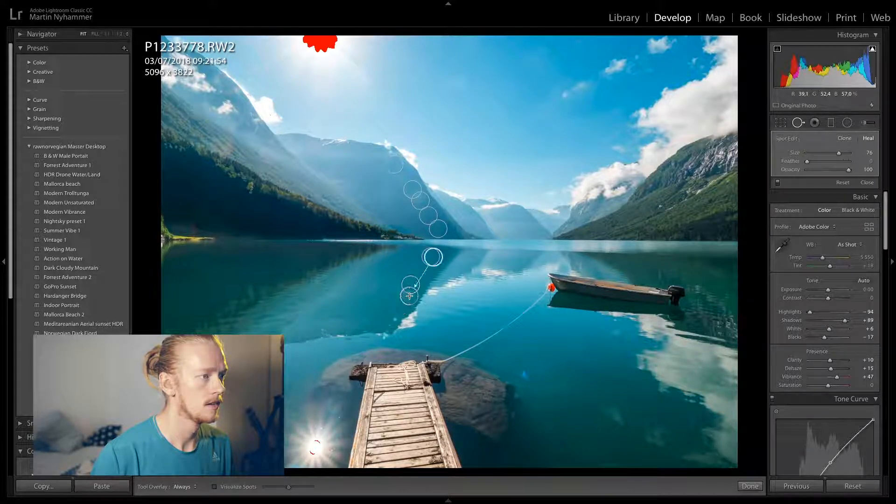
left_click(394, 314)
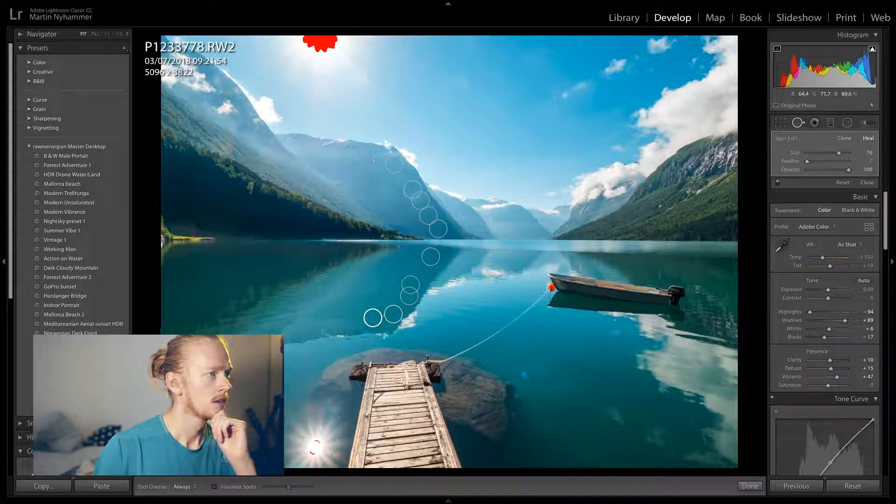
left_click(752, 486)
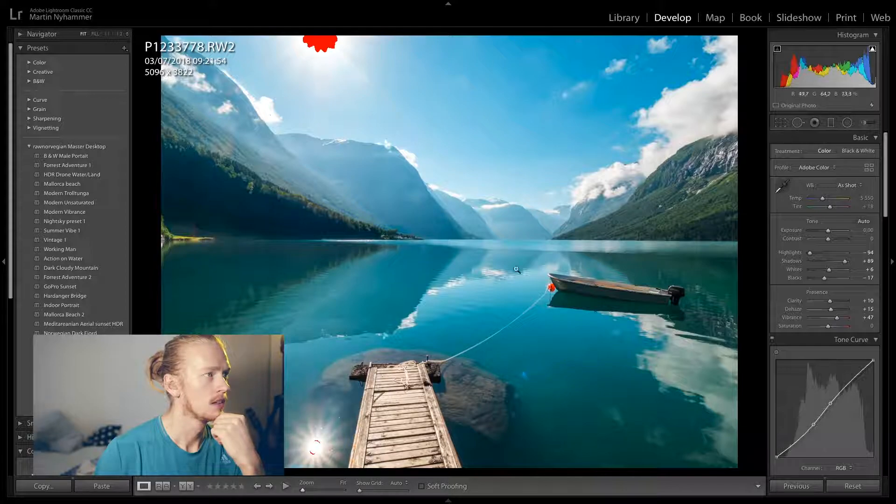
Brush Exposure -0.15 at size 7.0 over the clipped sun and its bright reflection beside the jetty
key("k")
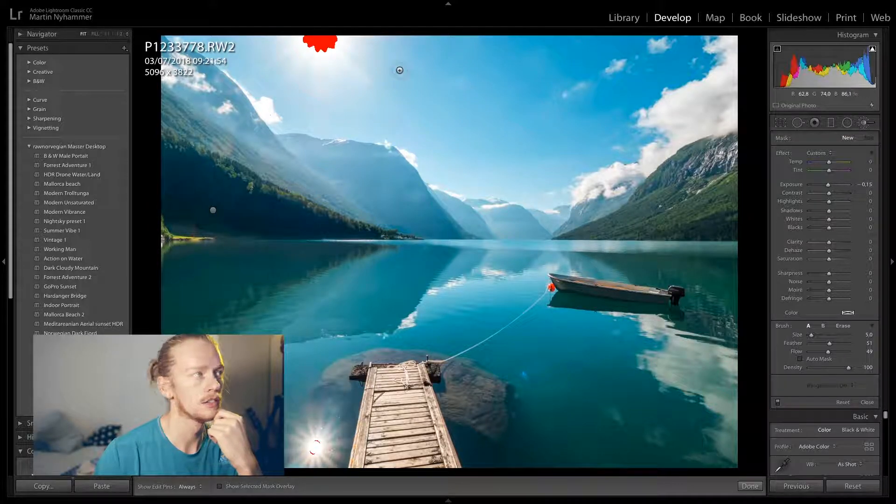
scroll(318, 36, "up", 2)
mouse_move(325, 38)
left_mouse_down()
mouse_move(311, 42)
mouse_move(334, 40)
mouse_move(310, 36)
left_mouse_up()
key("h")
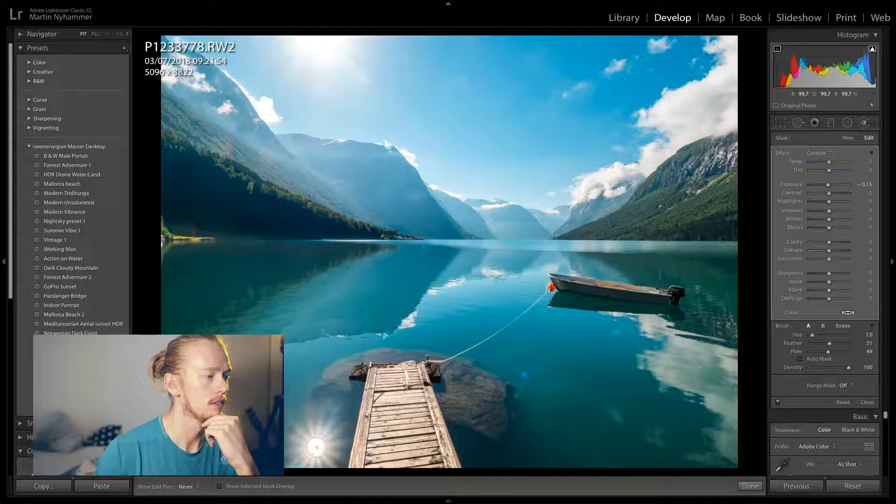
key("h")
left_click(742, 484)
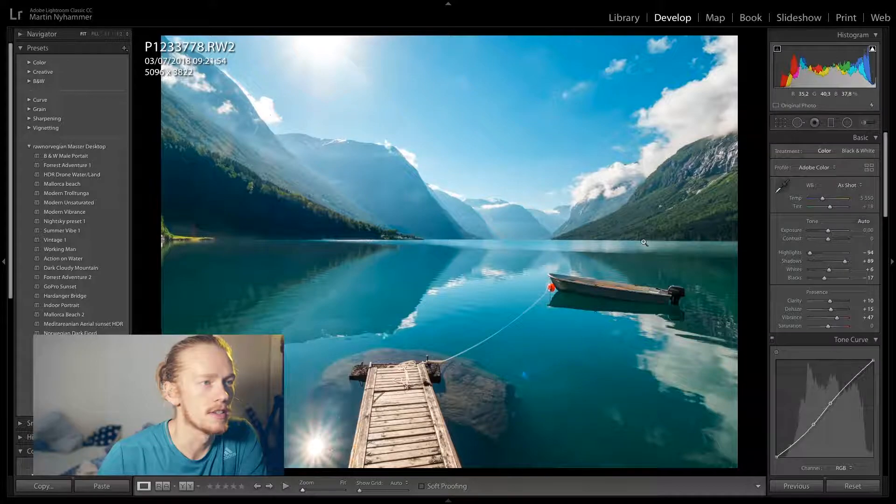
Brush the forested hillside on the right shore with Exposure 0 and Clarity 17, raising its Saturation to 23
left_click(864, 124)
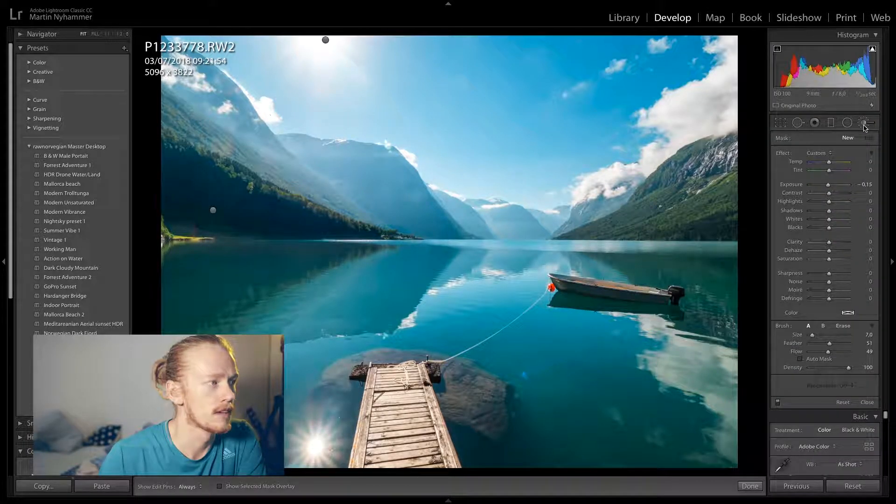
double_click(829, 185)
left_click_drag(829, 242, 831, 242)
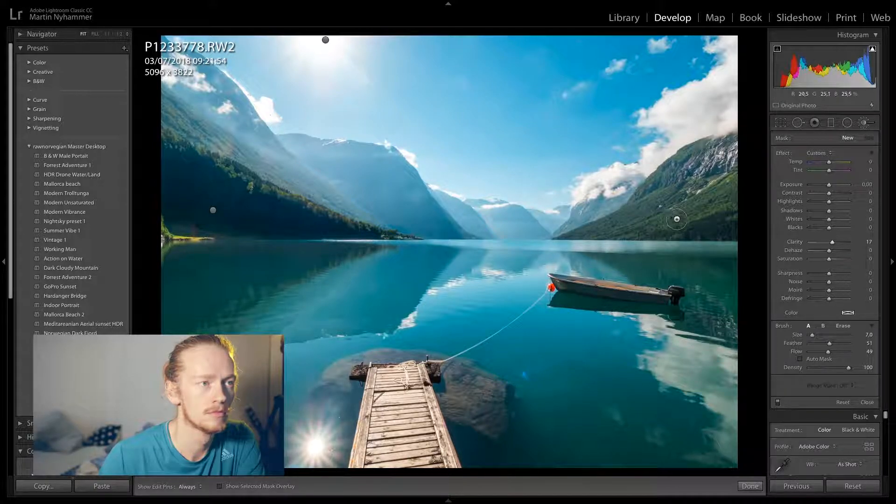
key("h")
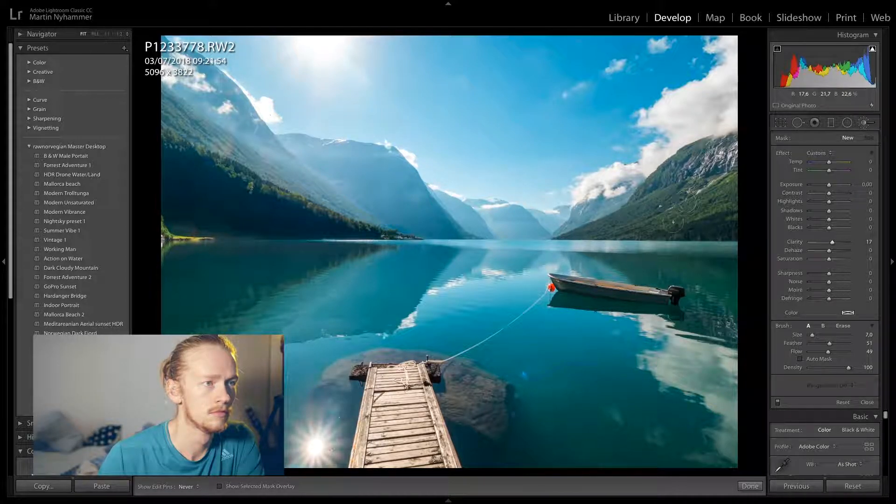
key("h")
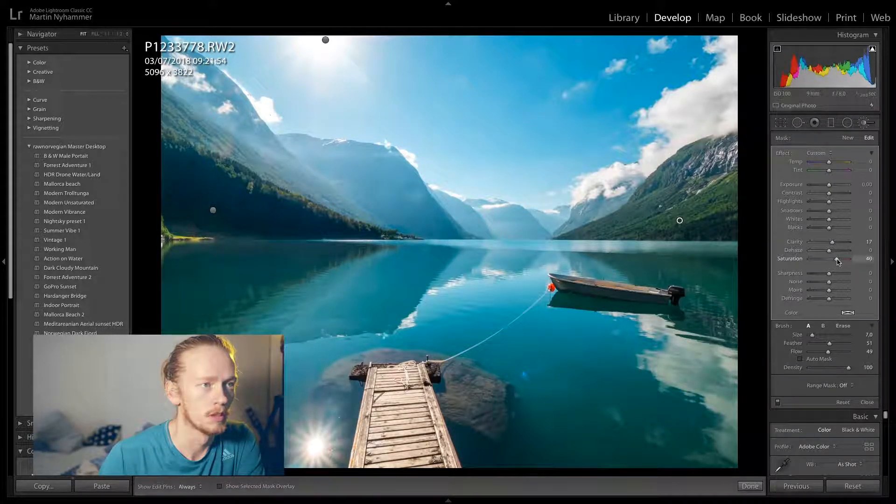
left_click_drag(837, 261, 835, 262)
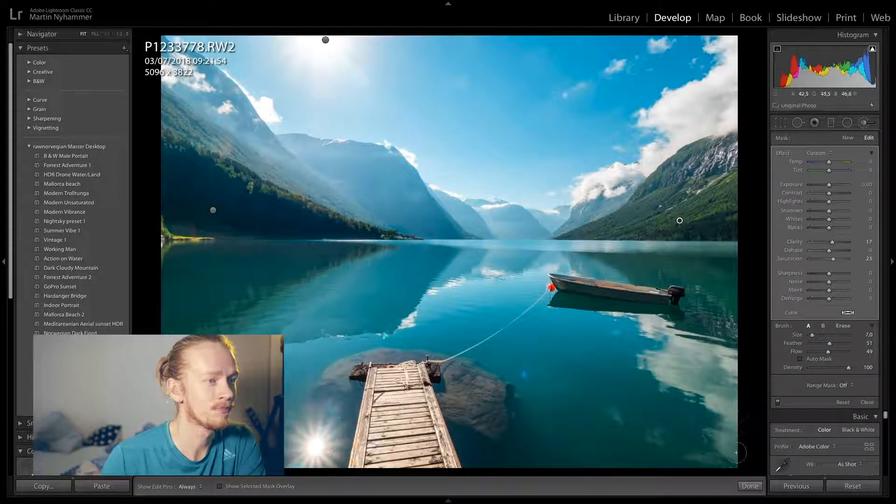
left_click(750, 486)
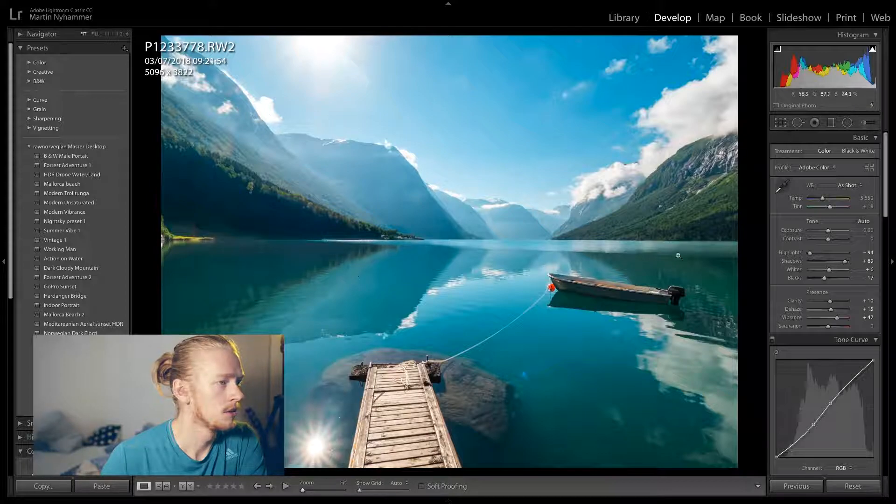
Paint a new brush adjustment with Exposure 0, Clarity 0 and Shadows 21 over the dark water around the boat and along the left shore
left_click(865, 122)
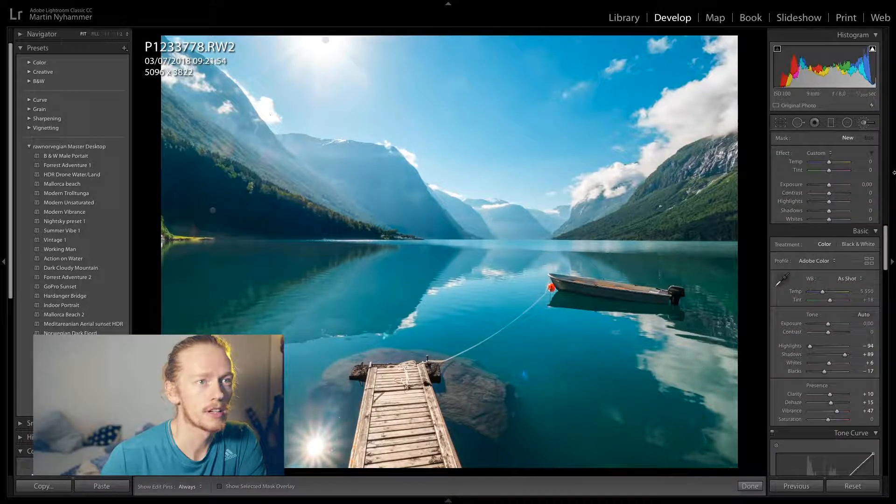
double_click(831, 186)
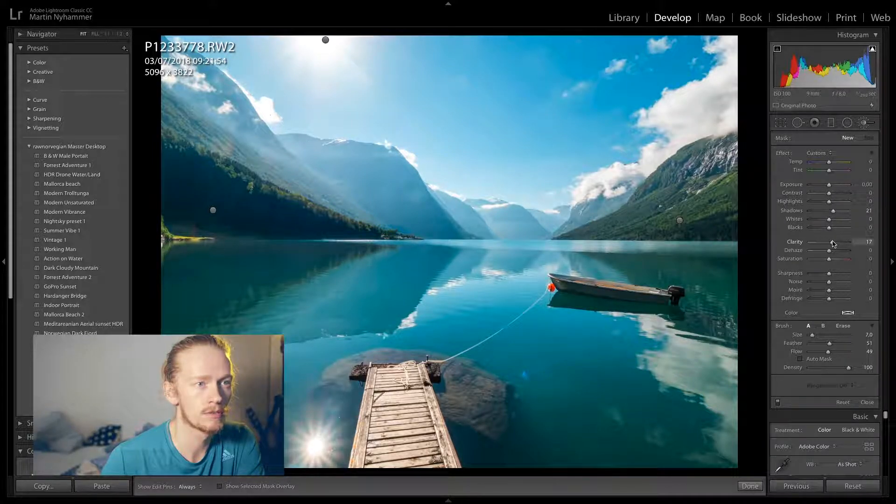
mouse_move(696, 272)
left_mouse_down()
mouse_move(696, 291)
mouse_move(707, 264)
left_mouse_up()
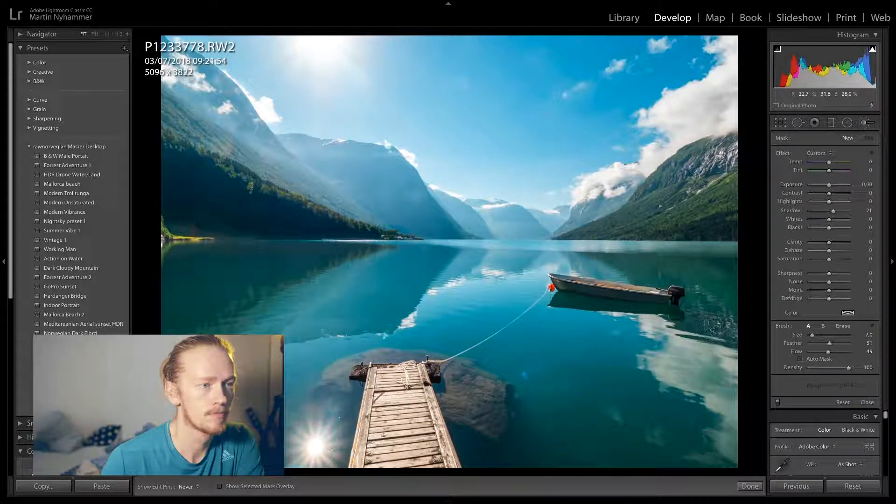
mouse_move(662, 309)
left_mouse_down()
mouse_move(588, 301)
mouse_move(611, 301)
left_mouse_up()
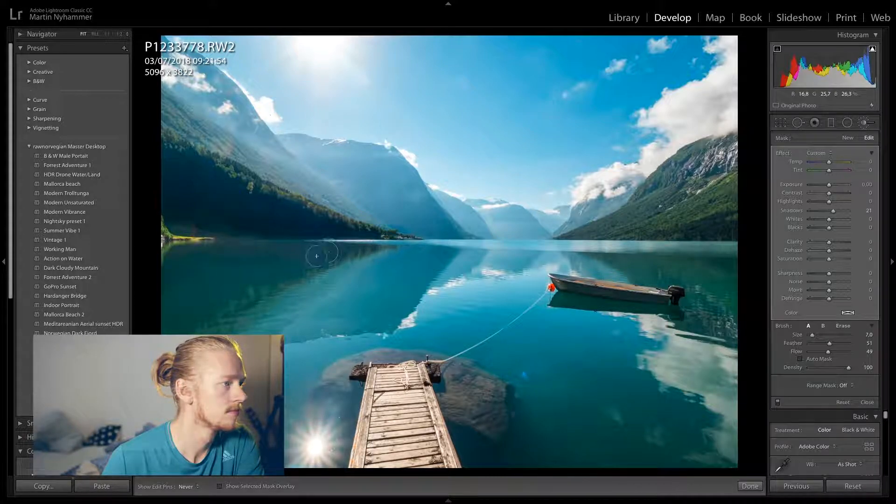
key("h")
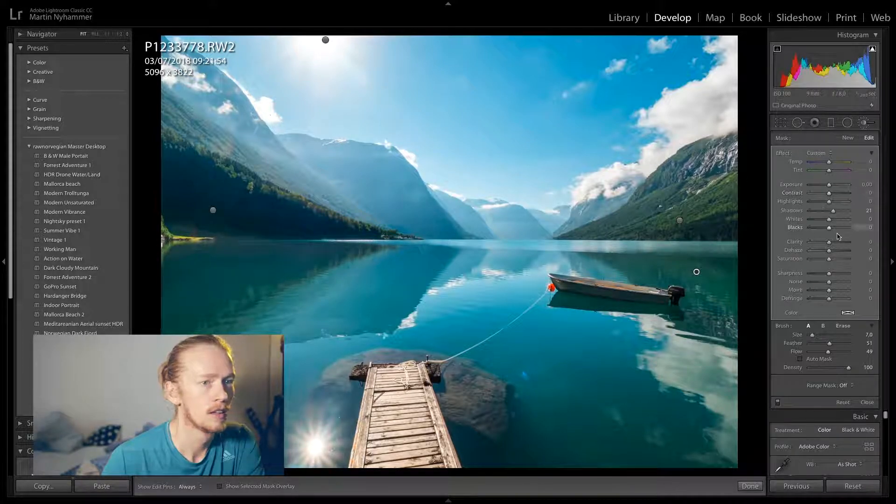
Set the dark water brush adjustment to Dehaze 30 and Shadows 100, and finish it
left_click_drag(833, 252, 838, 251)
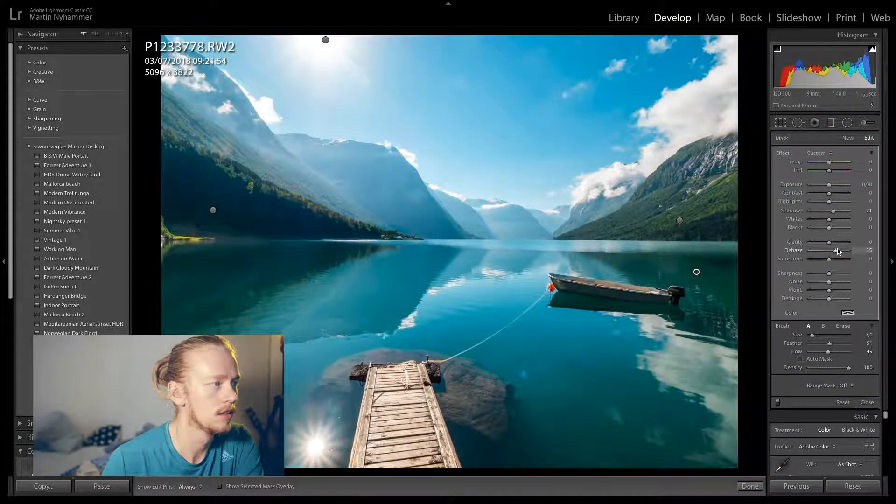
key("h")
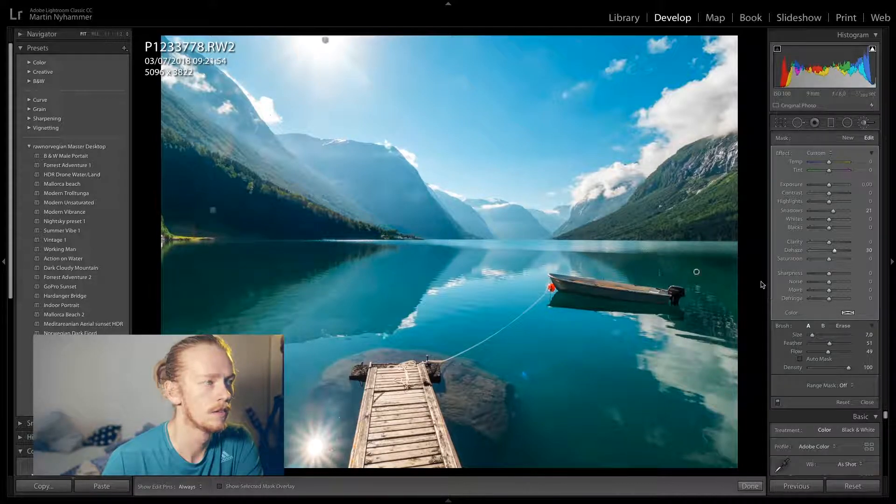
key("h")
left_click_drag(833, 213, 839, 215)
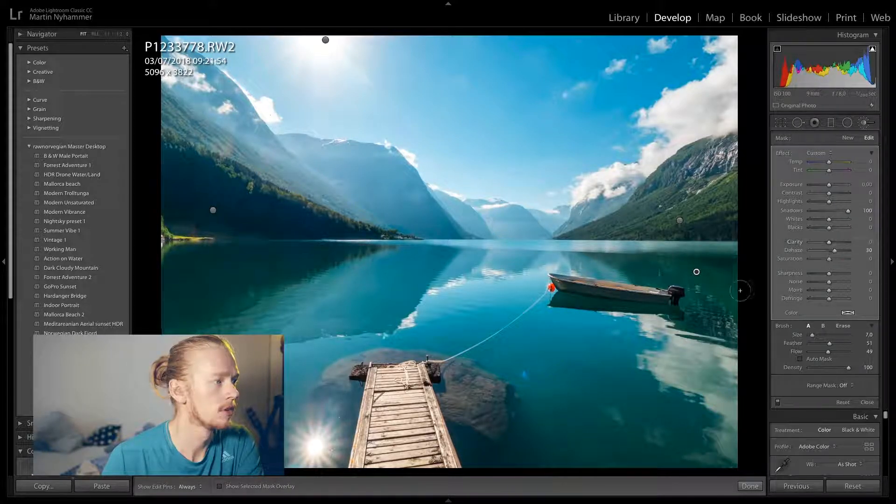
left_click(750, 487)
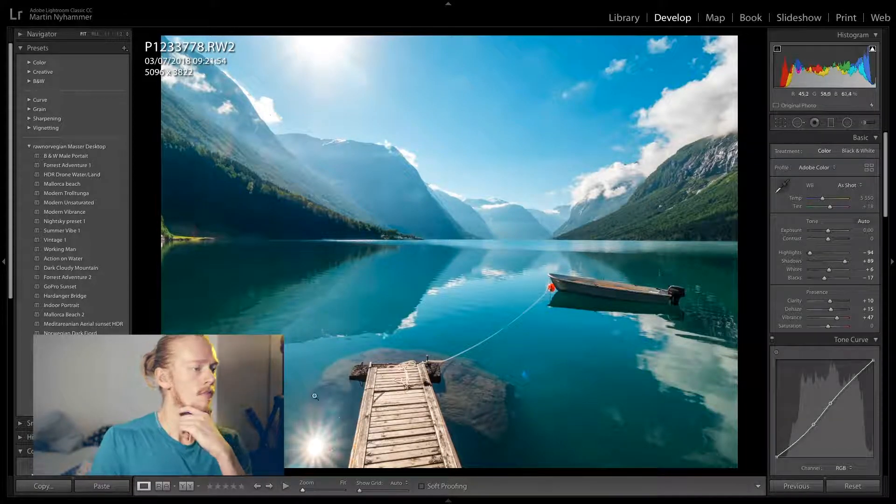
Compare the original and edited photo side by side in the Before & After view
left_click(163, 486)
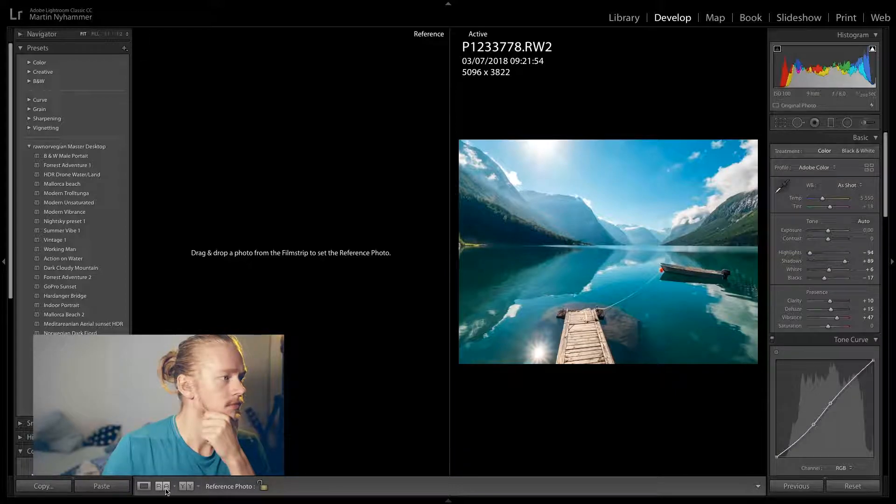
left_click(163, 486)
left_click(186, 487)
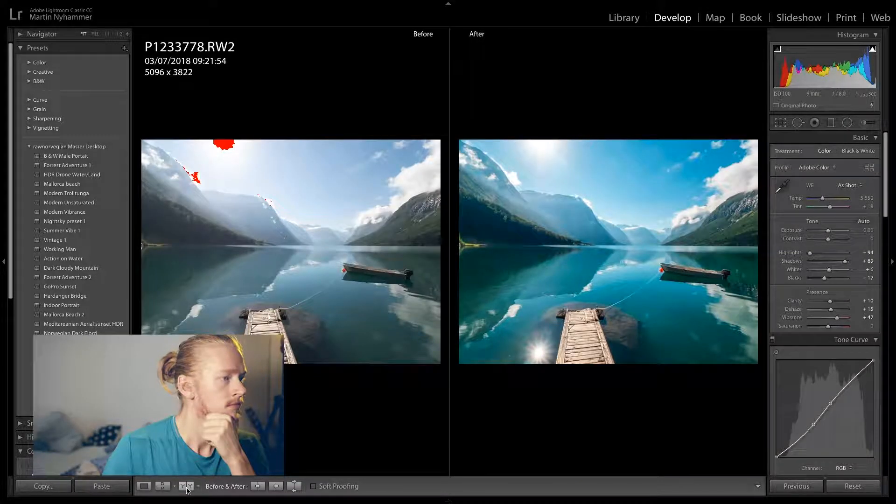